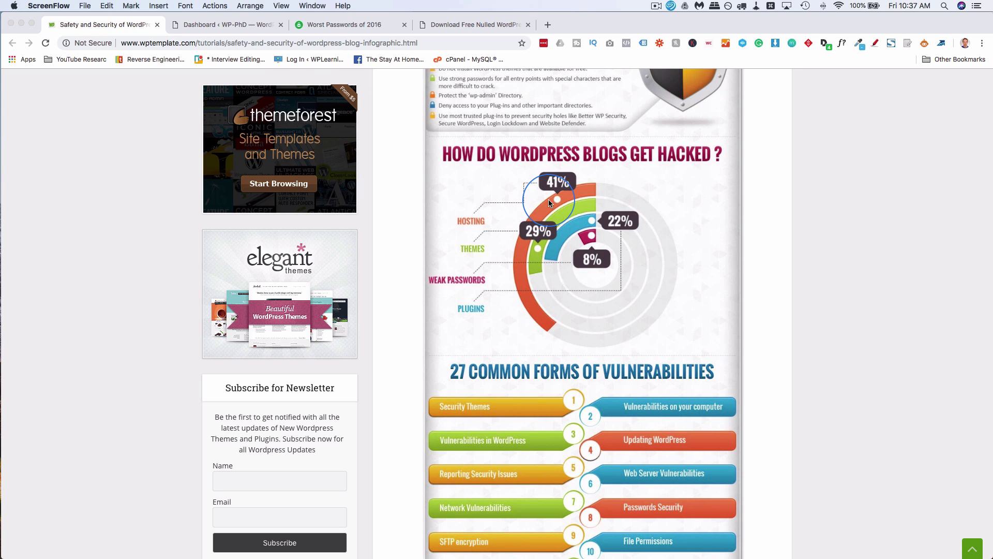
Open the WordPress Updates page and scroll to the pending plugin and OceanWP theme updates.
click(244, 26)
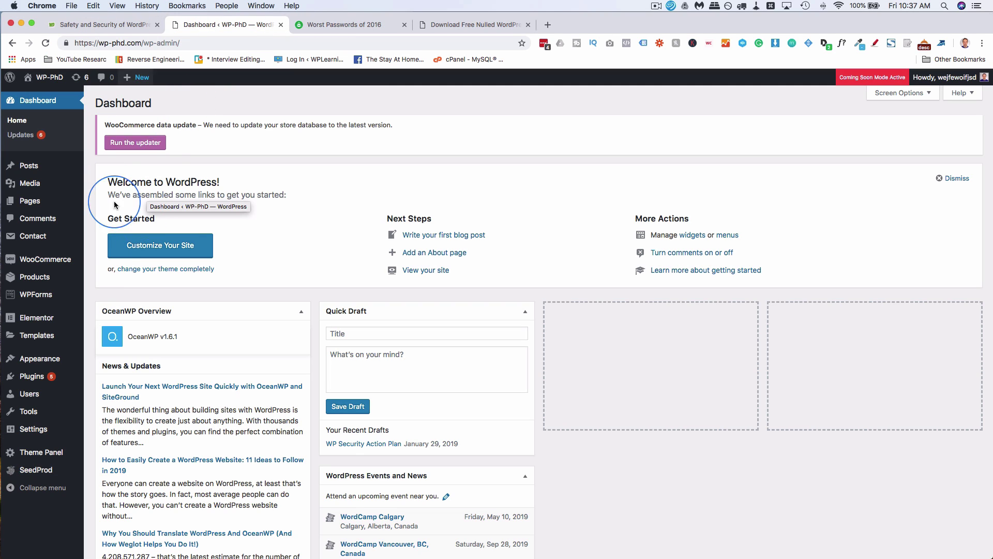
mouse_move(49, 378)
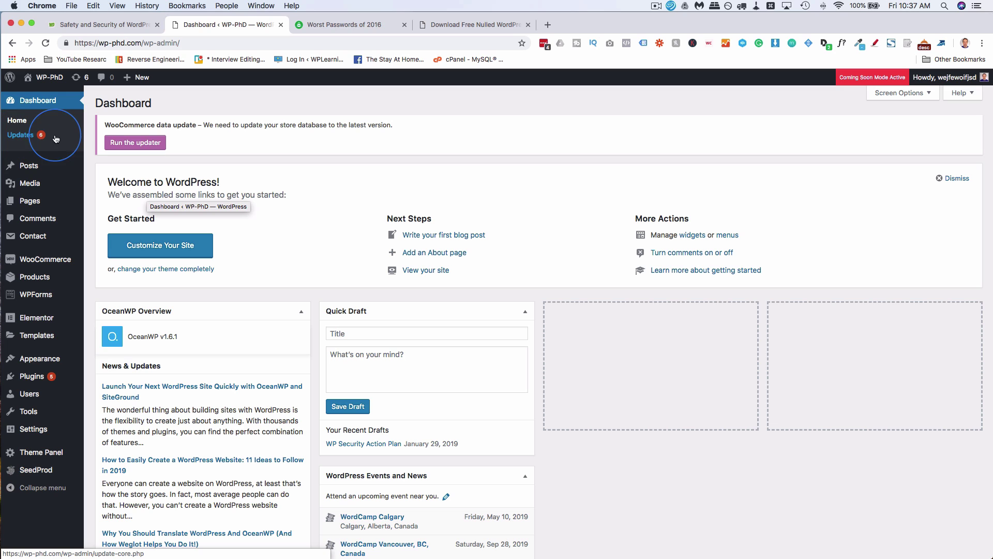
click(30, 137)
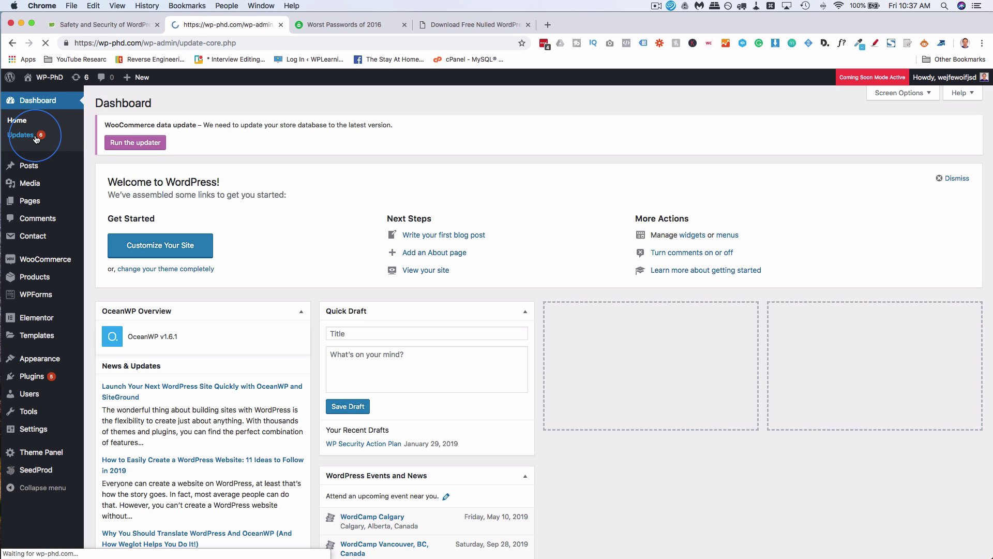
scroll(112, 154, down, 5)
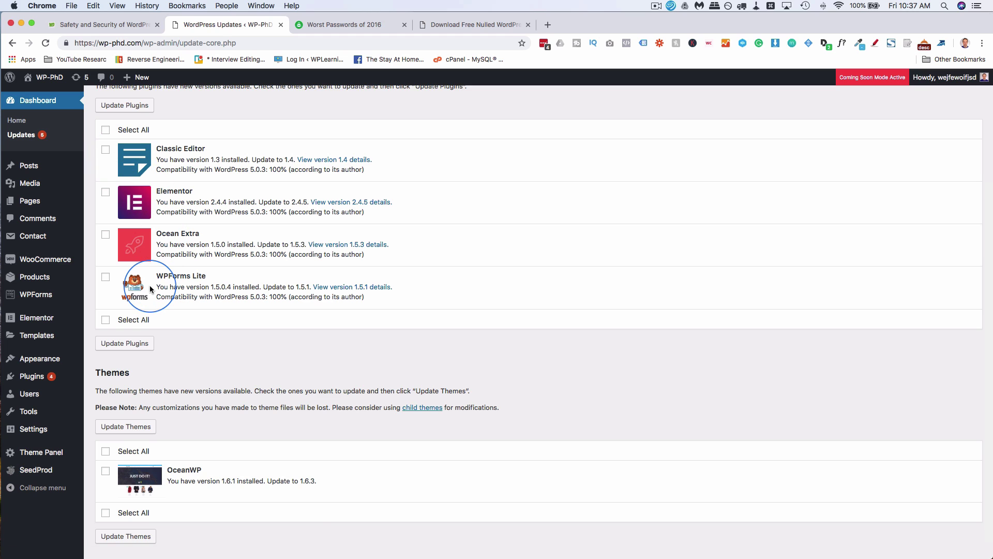
scroll(147, 284, down, 2)
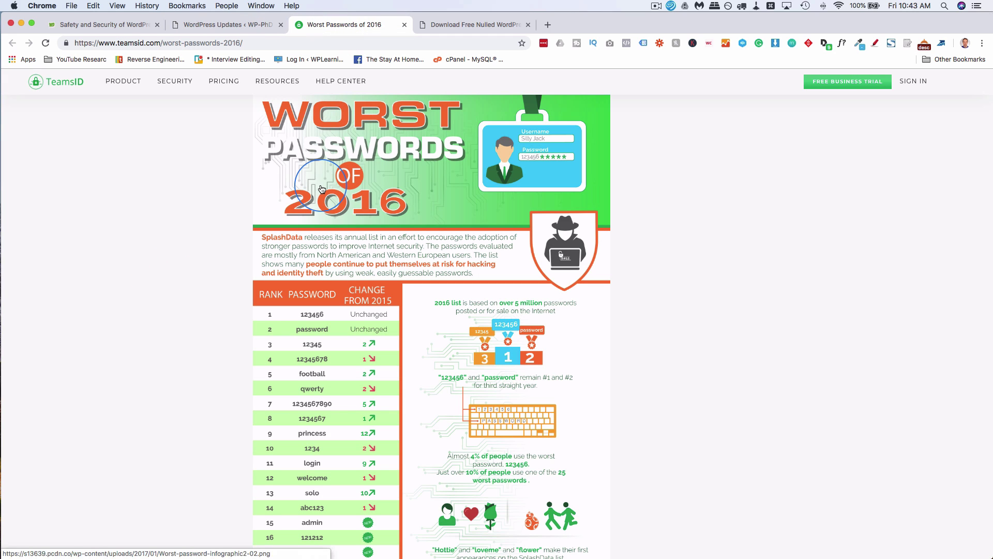
Scroll through the TeamsID 2016 top-25 worst passwords table, headed by 123456 and password.
scroll(329, 302, down, 3)
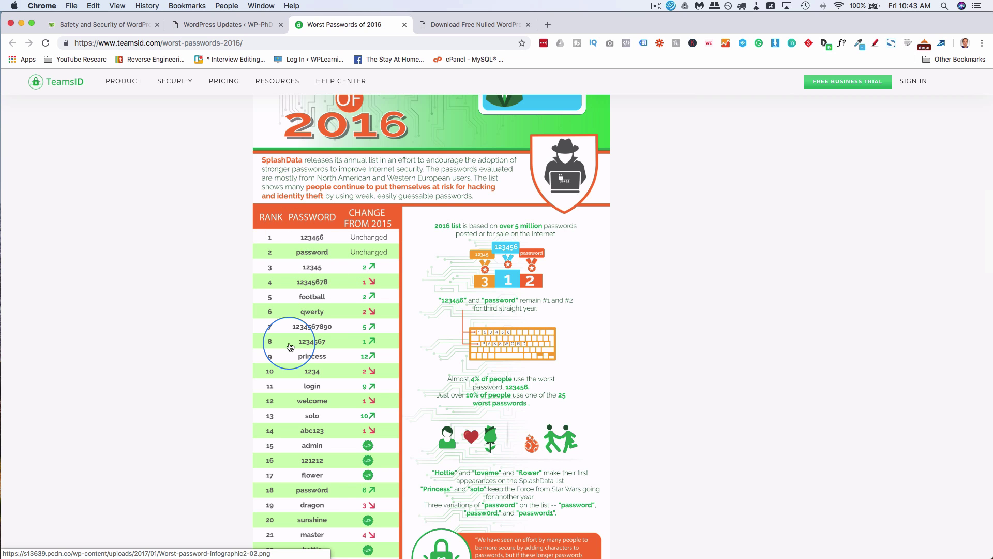
scroll(291, 346, down, 3)
scroll(290, 346, down, 1)
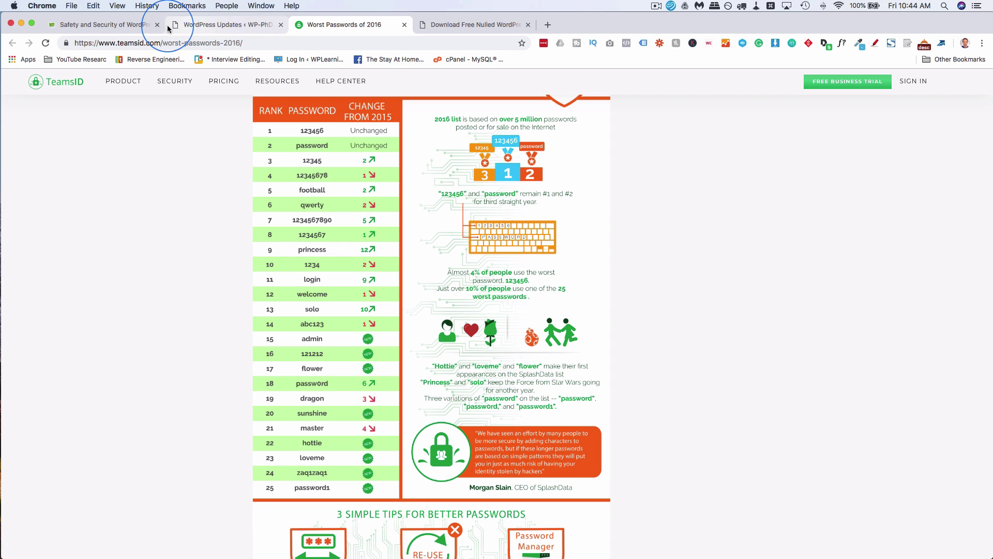
click(142, 27)
scroll(424, 338, up, 5)
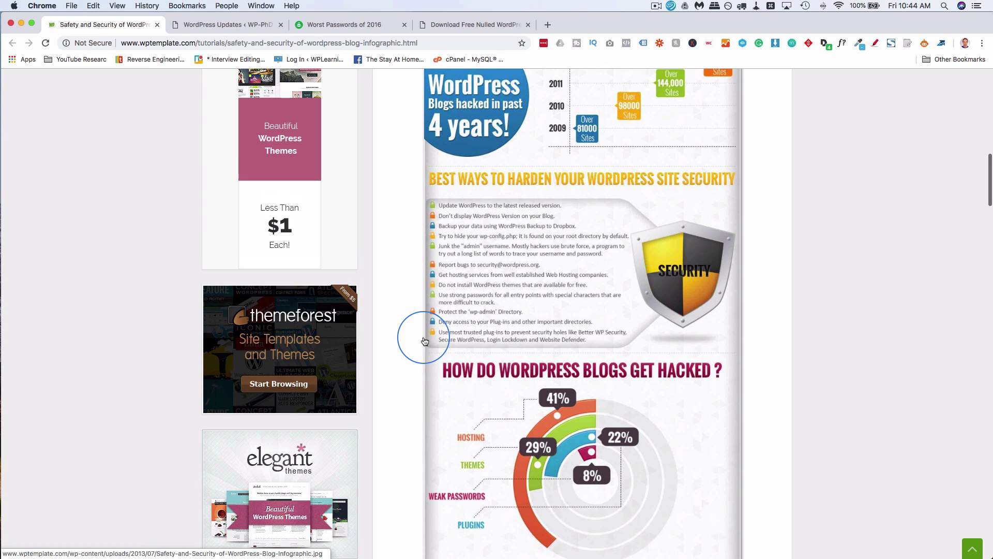
scroll(423, 339, up, 3)
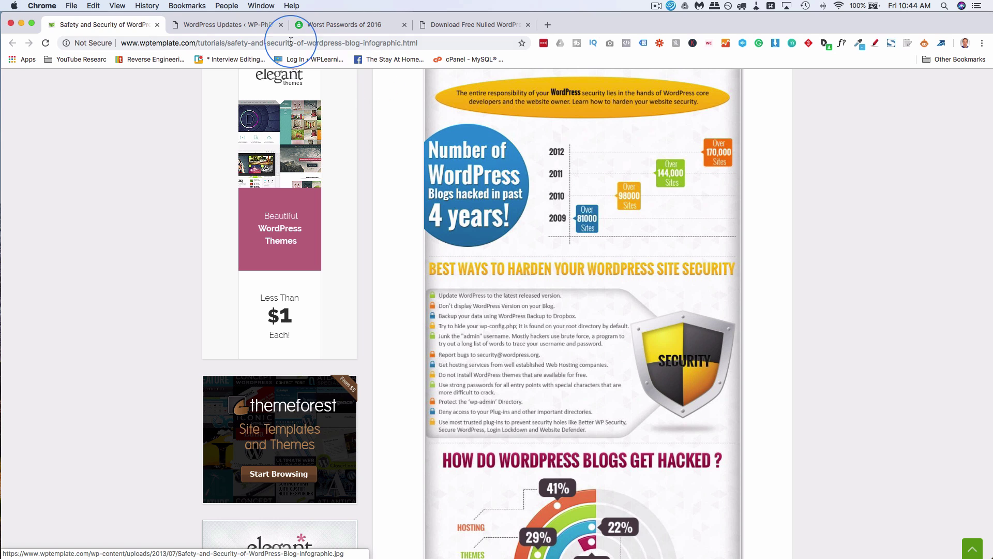
Return to the TeamsID Worst Passwords of 2016 page.
click(329, 25)
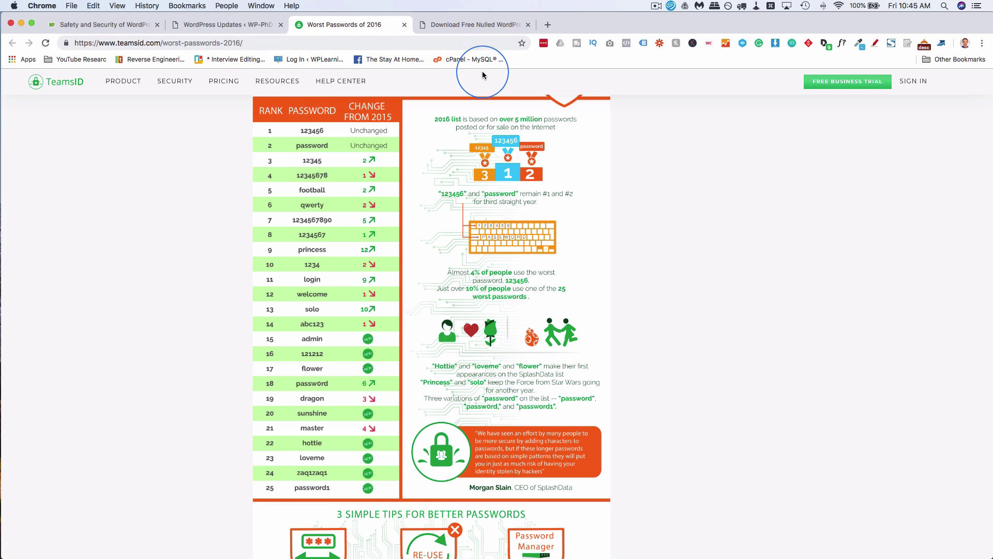
Generate a new 12-character secure password with LastPass and select it.
click(543, 45)
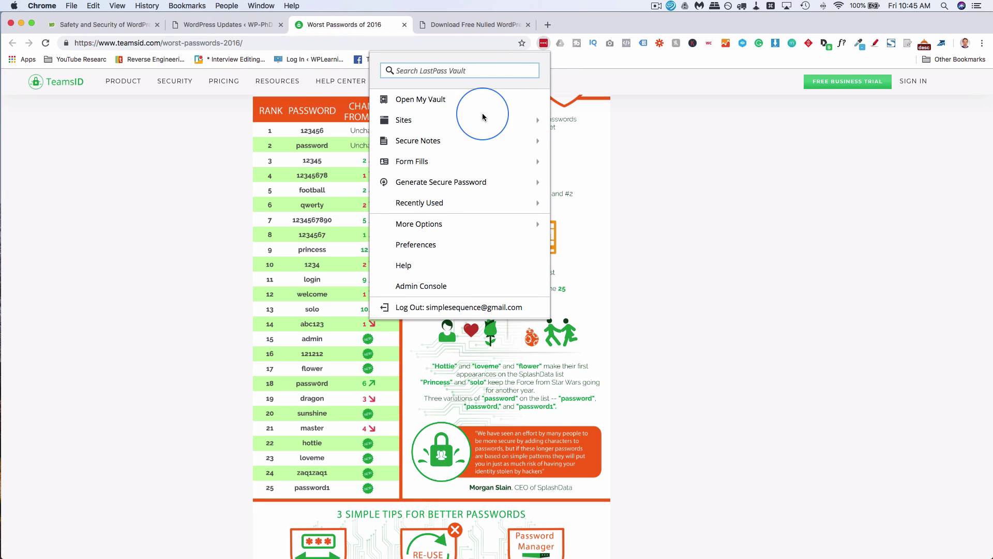
click(432, 185)
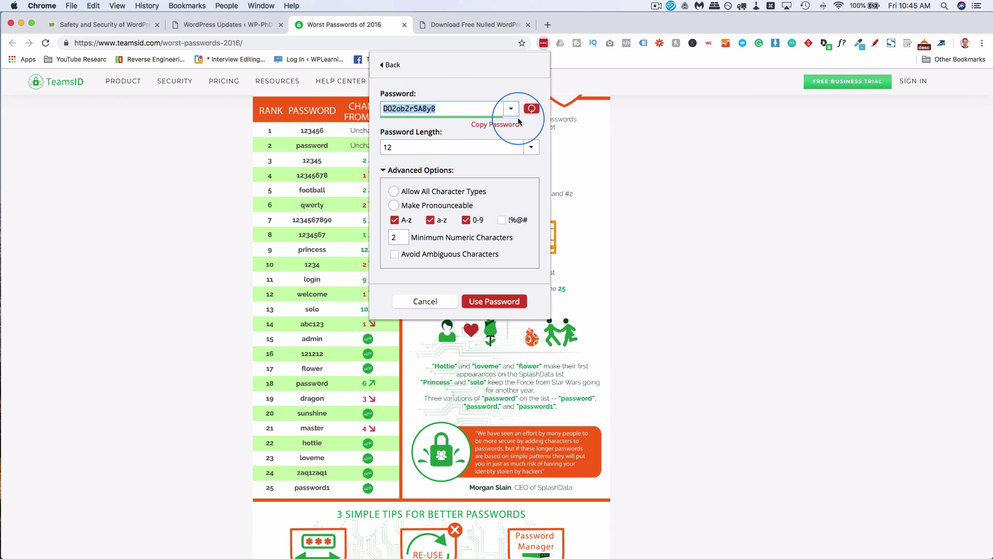
click(531, 108)
click(406, 108)
double_click(406, 108)
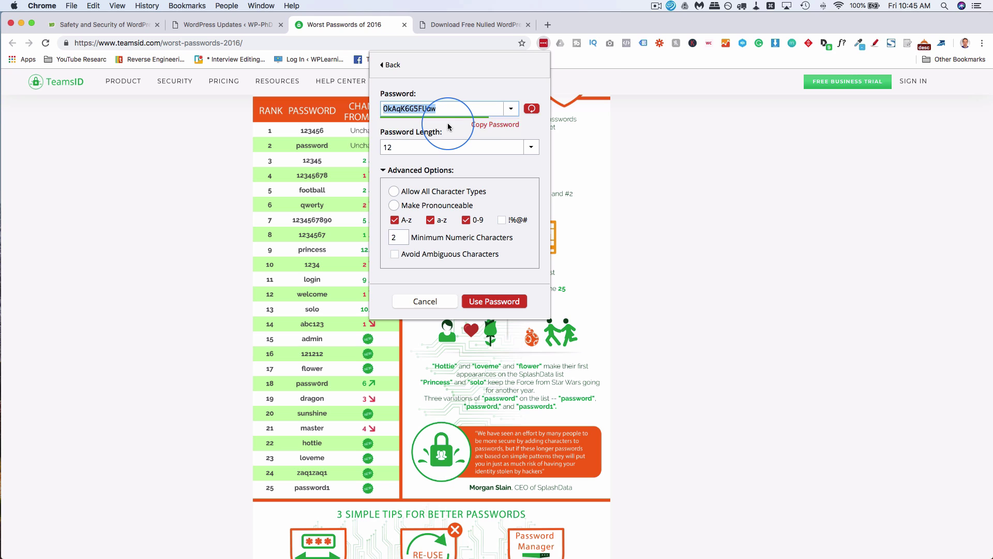
Dismiss the LastPass generator and switch to the wpnulledplugins.com download site.
click(423, 299)
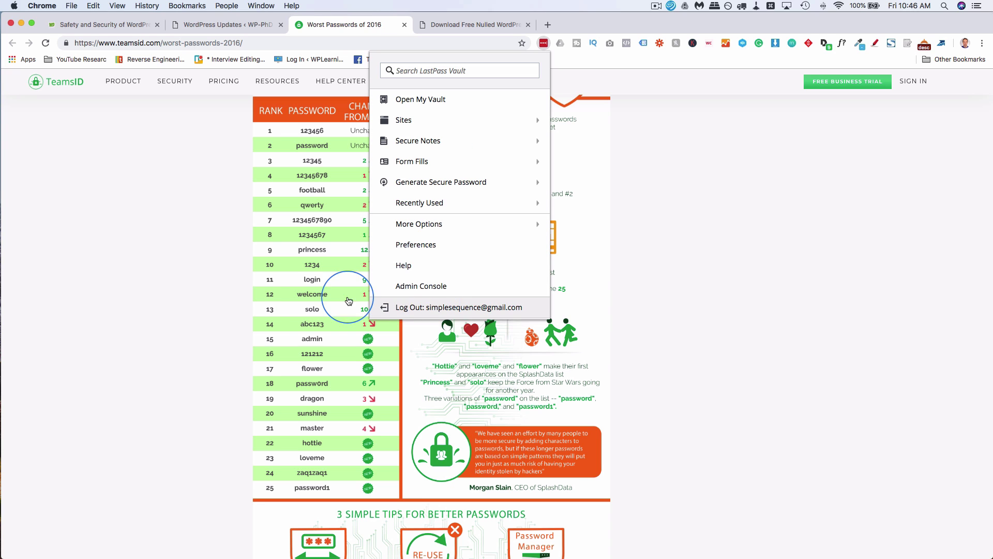
click(200, 269)
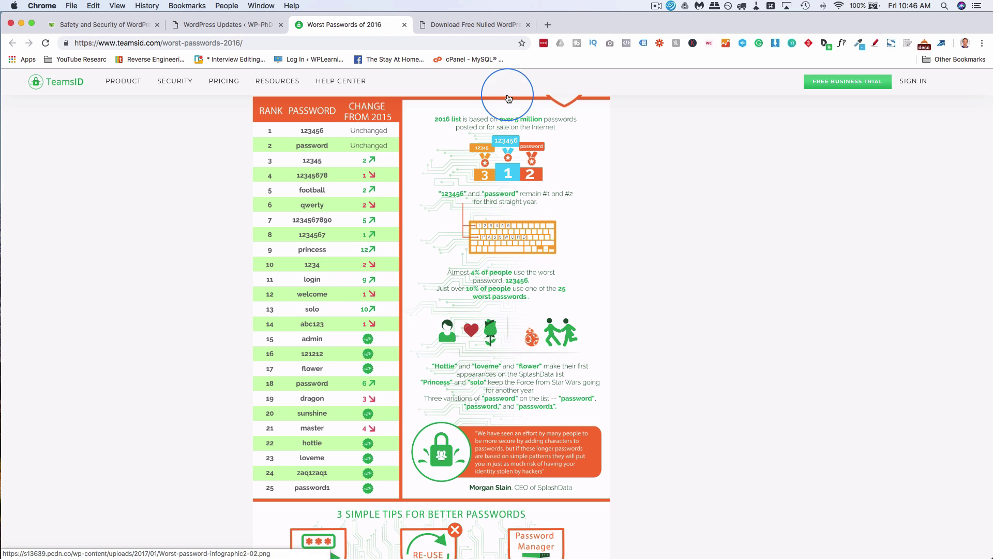
click(461, 26)
Browse the wpnulledplugins.com list showing Visual Composer Extensions Addon v5.1.0 and Real Homes v2.5.5.
click(185, 225)
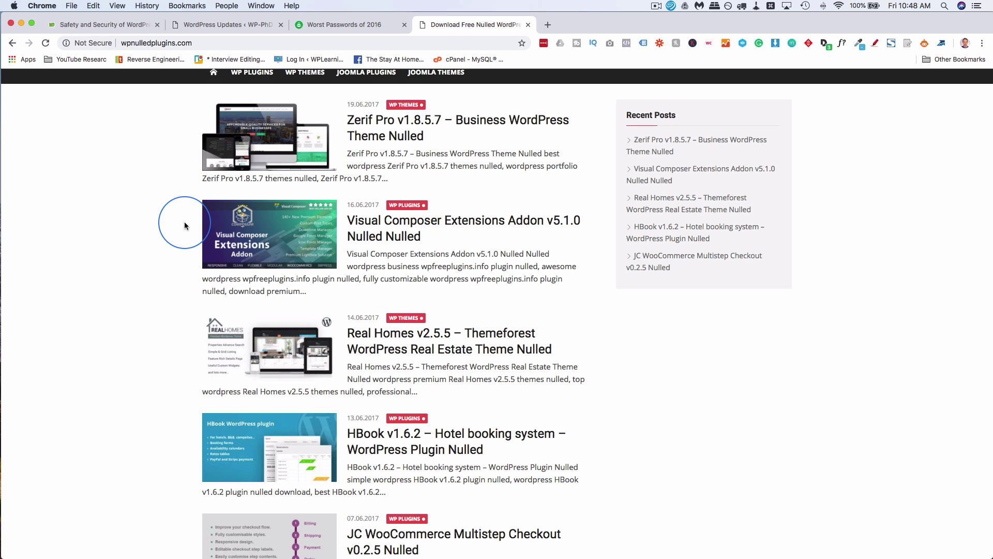
Show the 12 installed plugins, with CM Tooltip Glossary Ecommerce as the only inactive one.
click(208, 25)
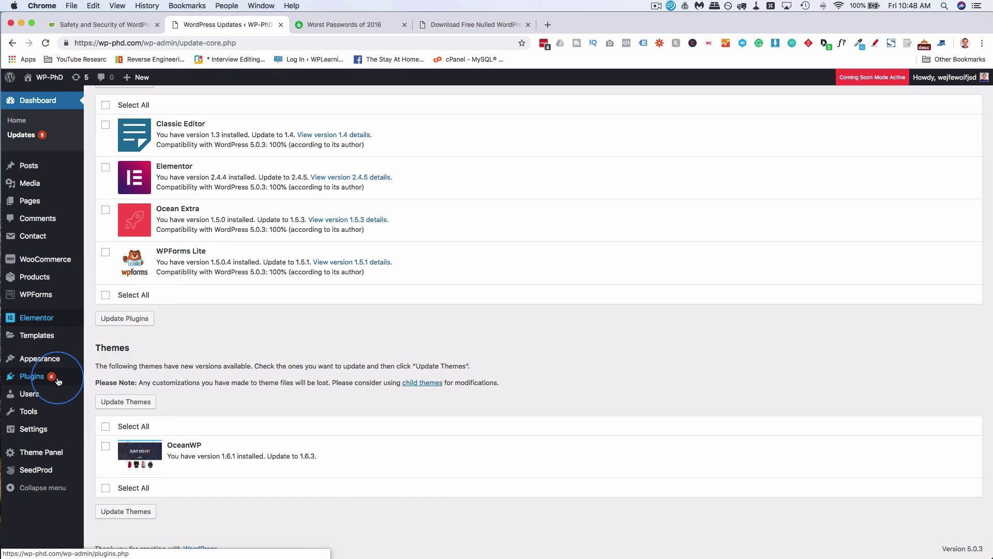
mouse_move(25, 381)
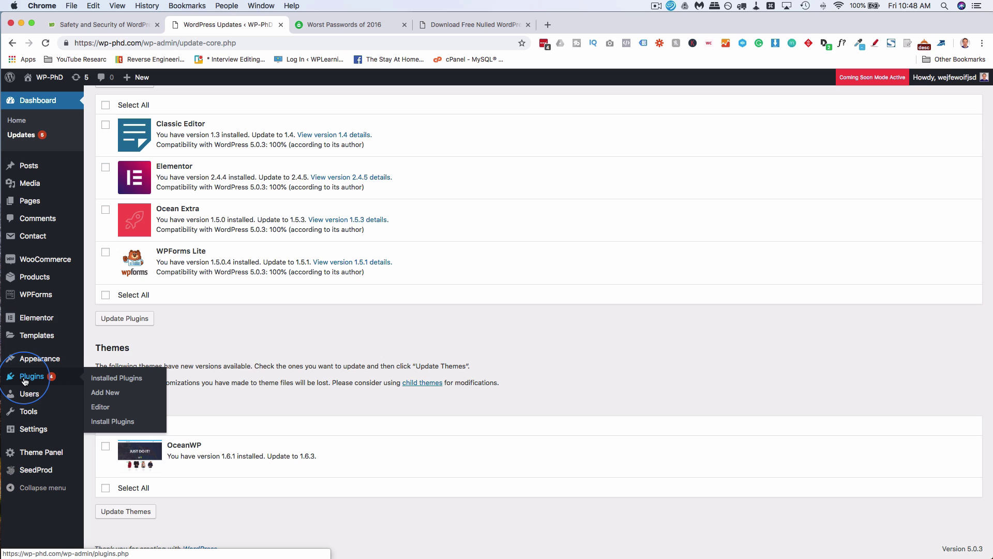
click(114, 379)
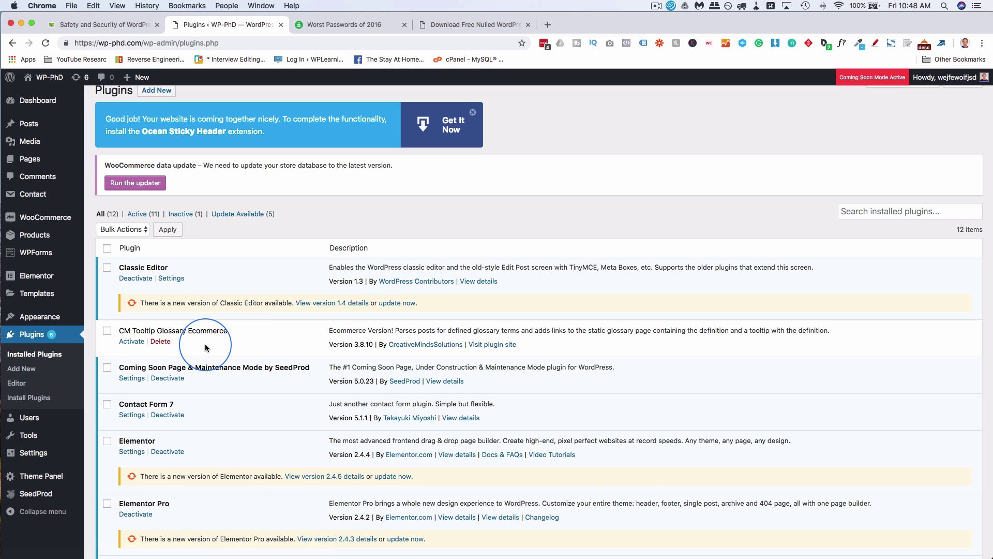
scroll(205, 344, up, 1)
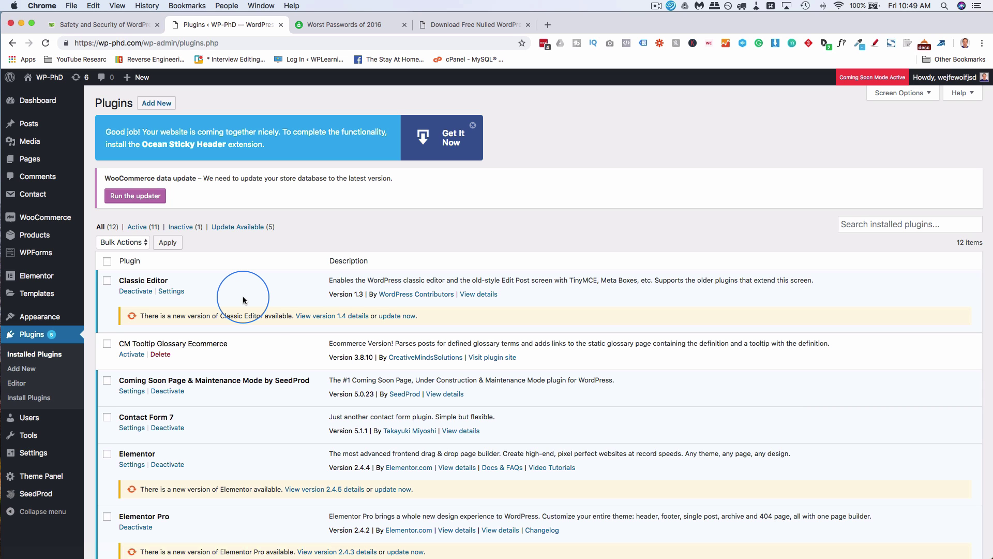
scroll(243, 299, down, 5)
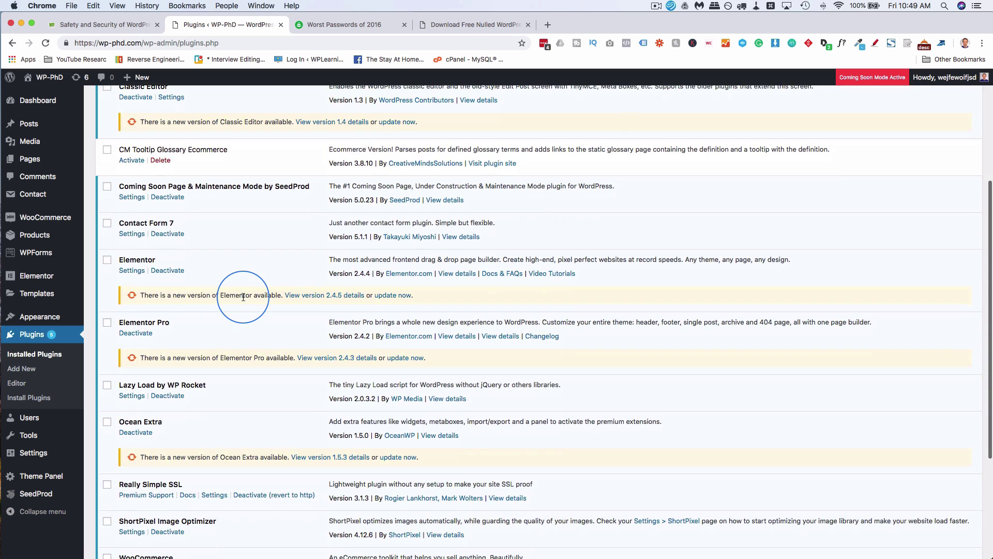
scroll(243, 297, up, 5)
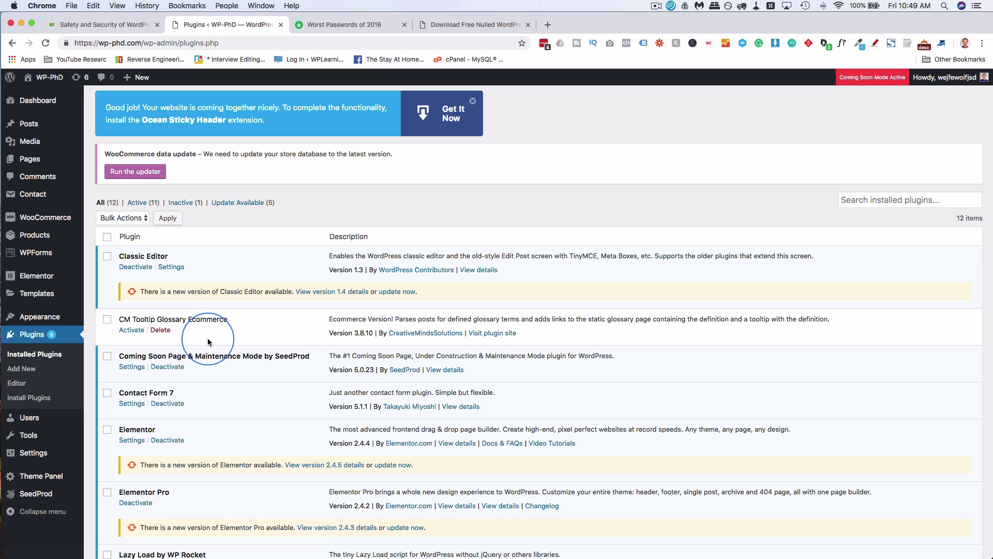
Delete the Twenty Nineteen theme under Appearance > Themes, keeping OceanWP active.
mouse_move(41, 316)
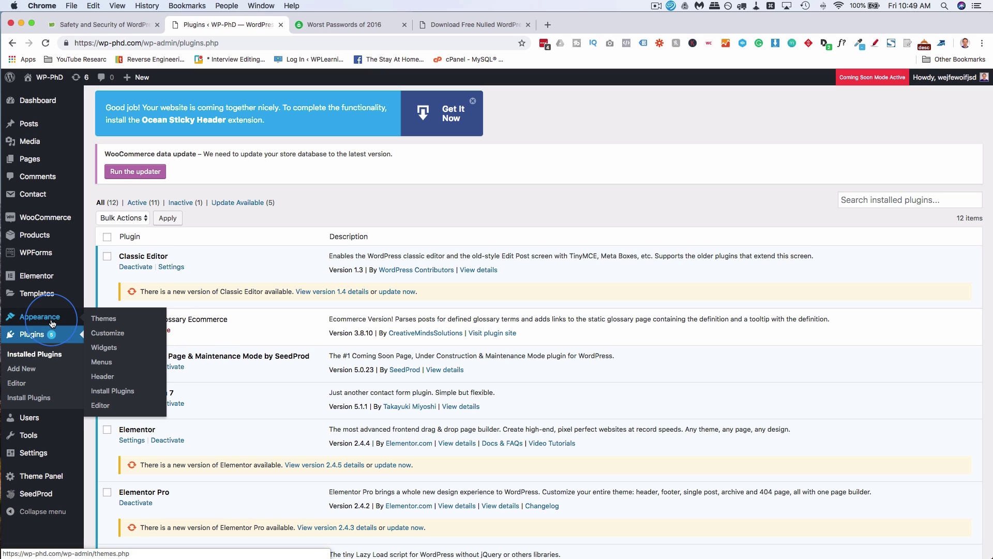
click(113, 320)
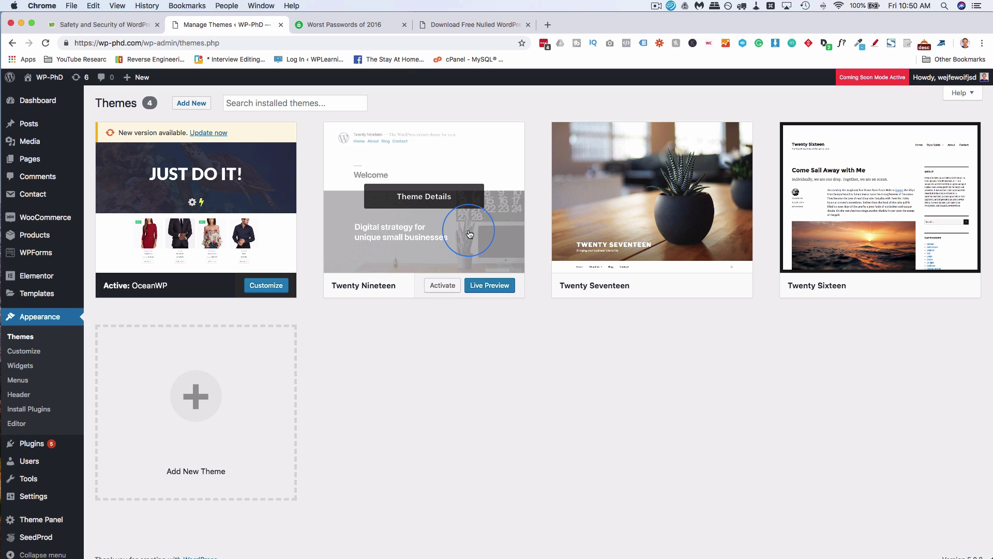
click(469, 233)
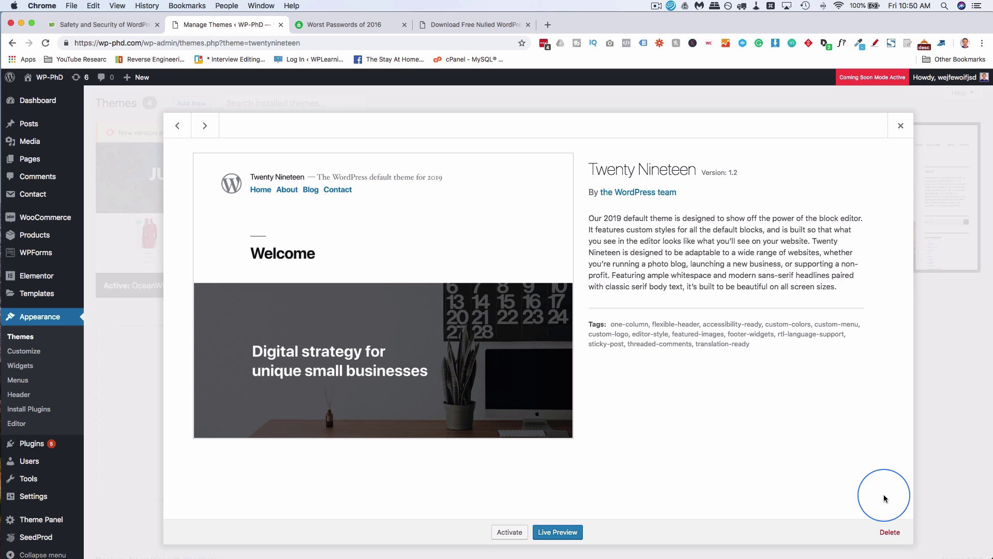
click(891, 537)
click(579, 123)
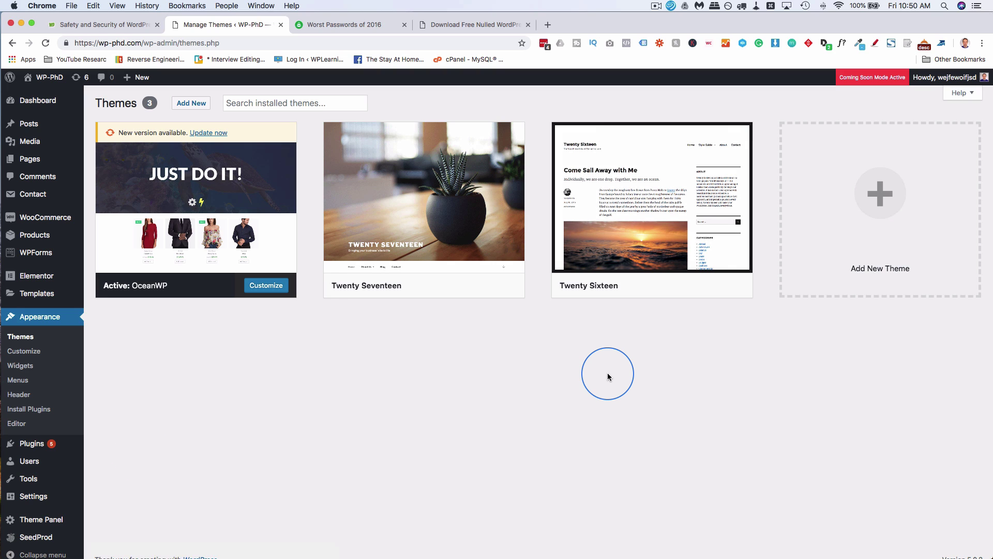
Open All Users and check the available roles without changing anything.
click(43, 464)
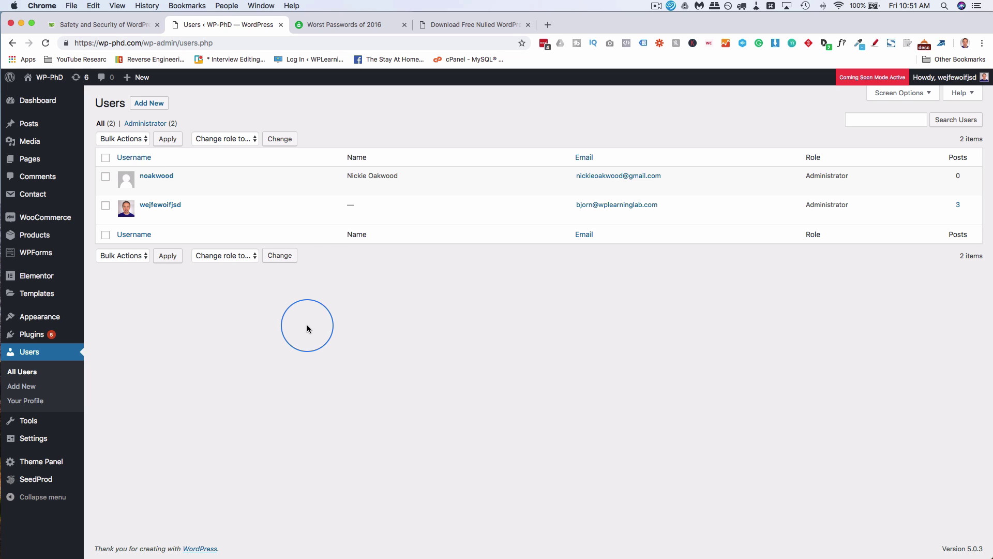
mouse_move(257, 221)
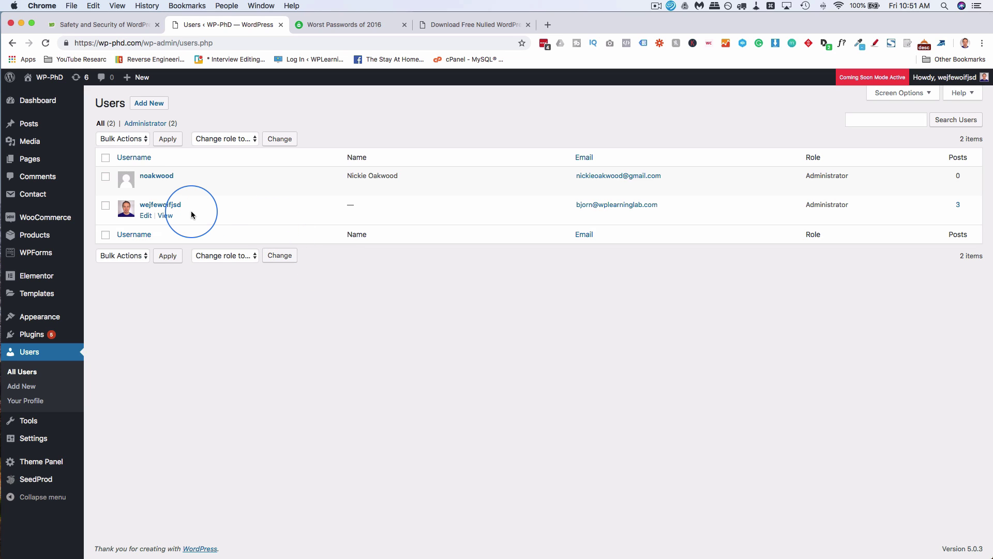
click(241, 138)
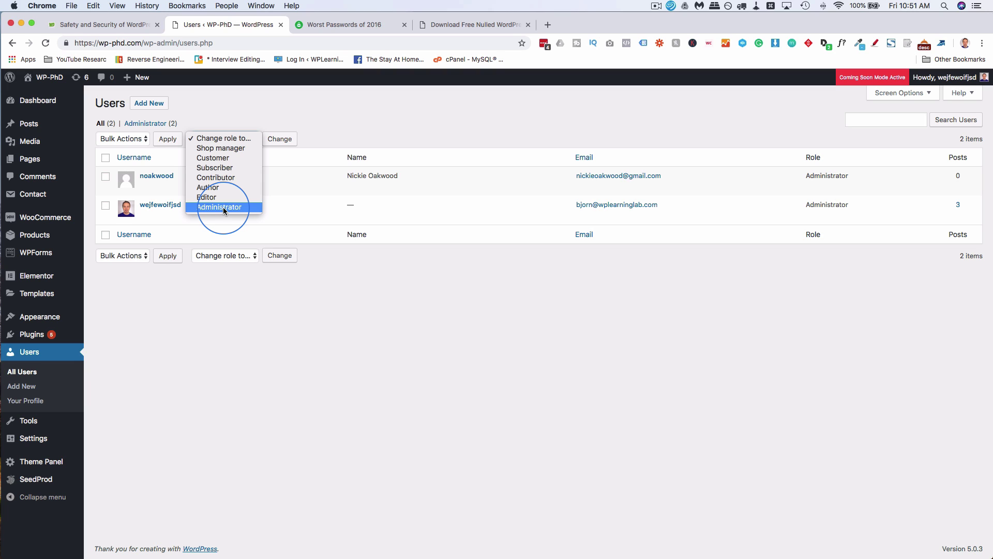
click(223, 310)
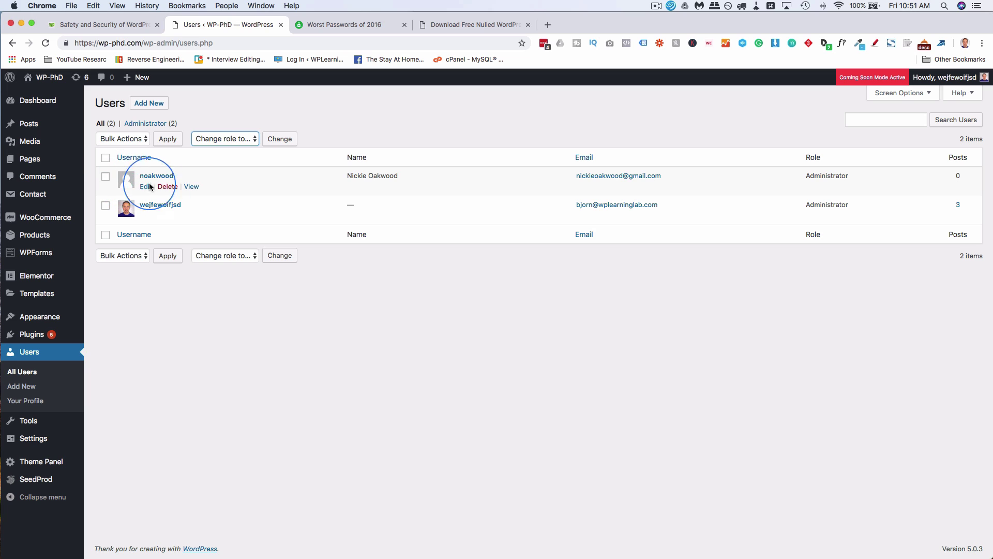
Select both administrators, review Bulk Actions without deleting, then deselect them.
click(106, 176)
click(105, 205)
click(123, 138)
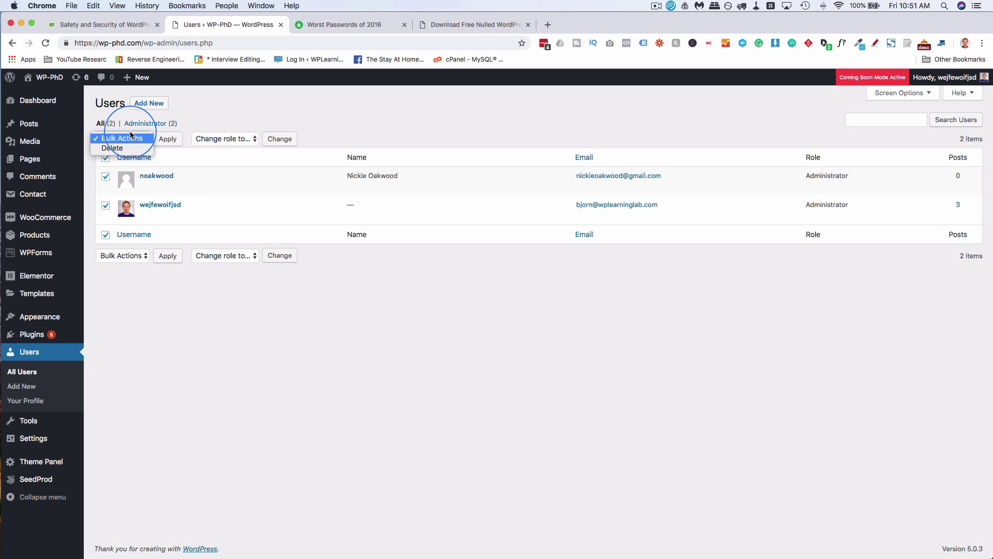
click(215, 125)
click(106, 157)
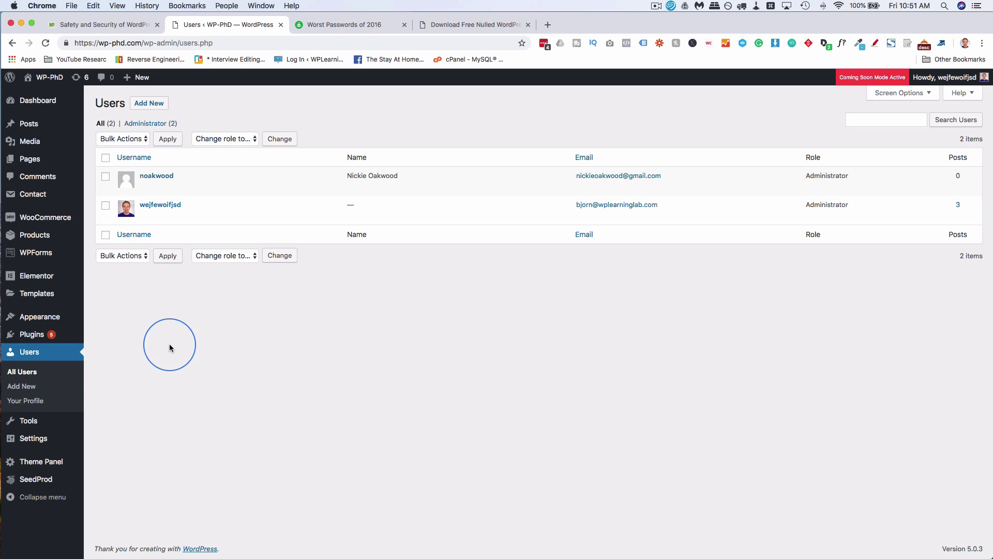
Scroll through the Installed Plugins list: 11 active, 1 inactive, 4 updates available.
click(32, 334)
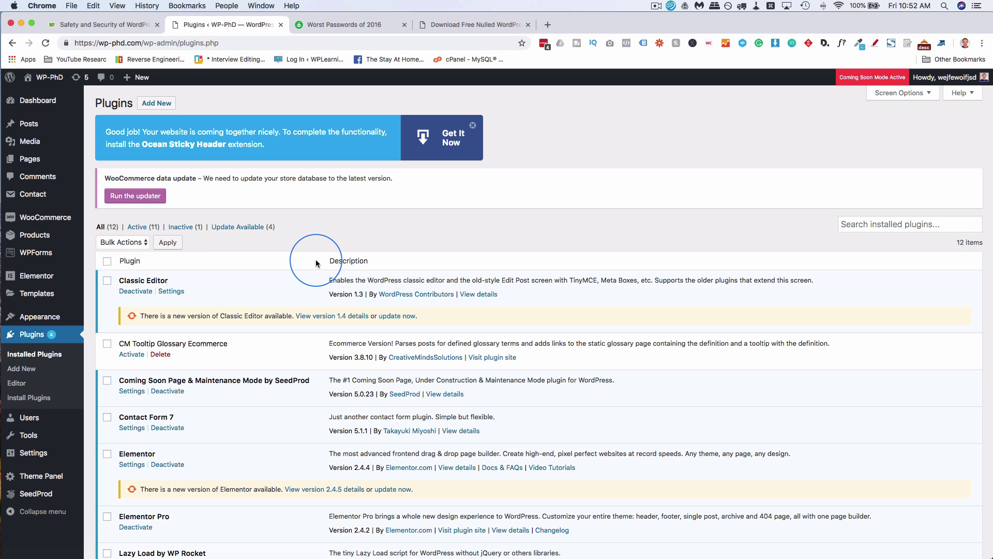
scroll(316, 263, down, 5)
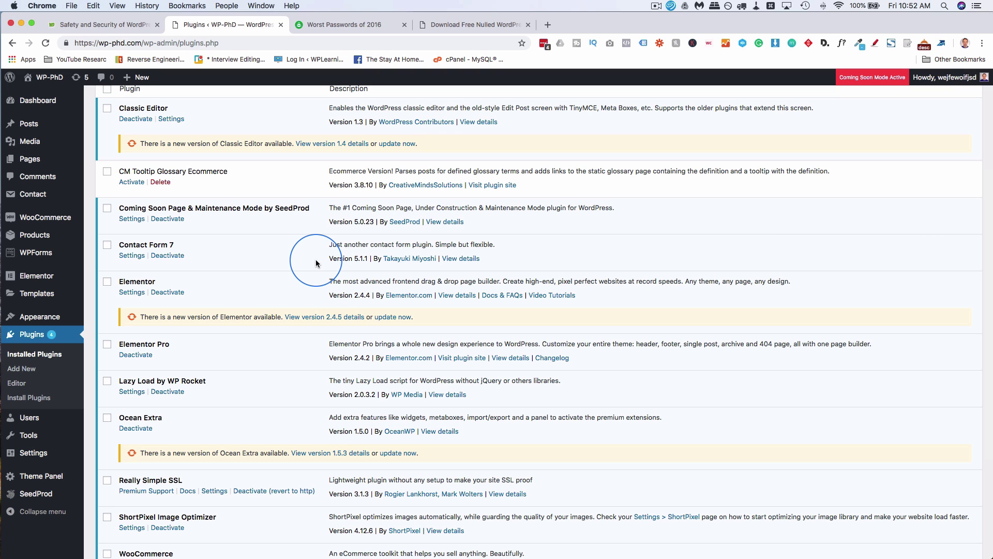
scroll(316, 262, up, 3)
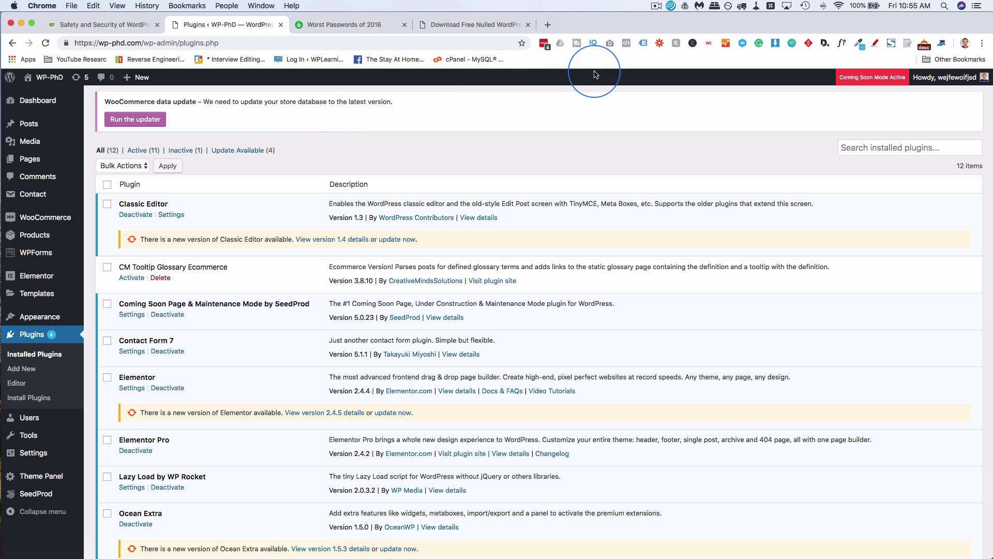
Search YouTube for 'wordpress security plugins' in a new tab and open the first video.
click(547, 25)
text(youtube)
key(Tab)
text(wordpress security plugins)
key(Return)
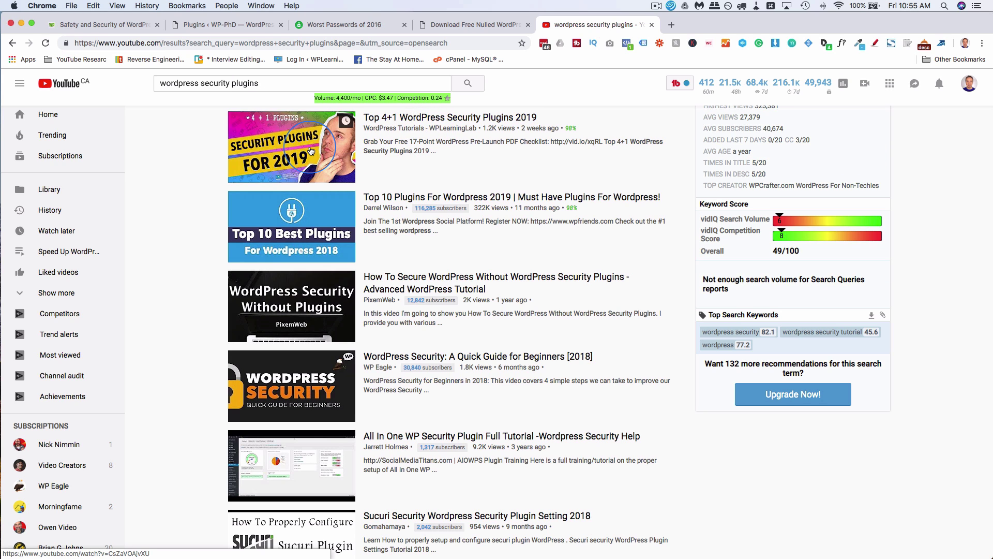
click(310, 150)
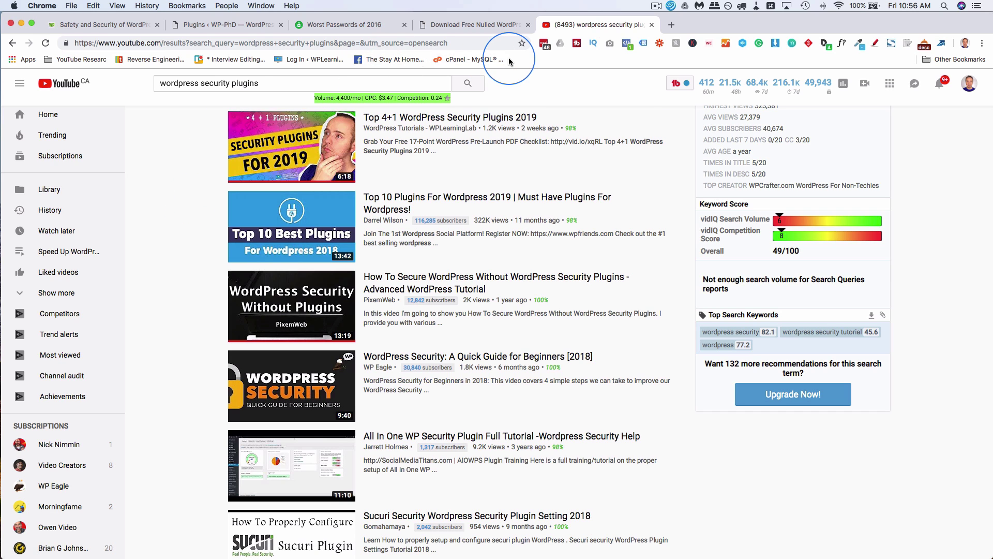
Sign into cPanel via the LastPass extension and open File Manager at public_html/wplearninglab.
click(545, 43)
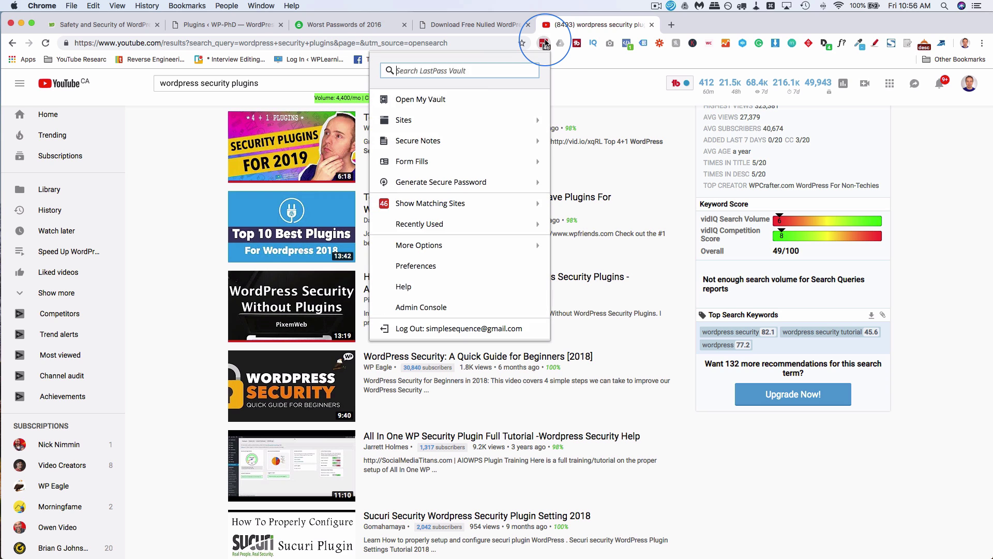
click(455, 282)
scroll(459, 280, down, 1)
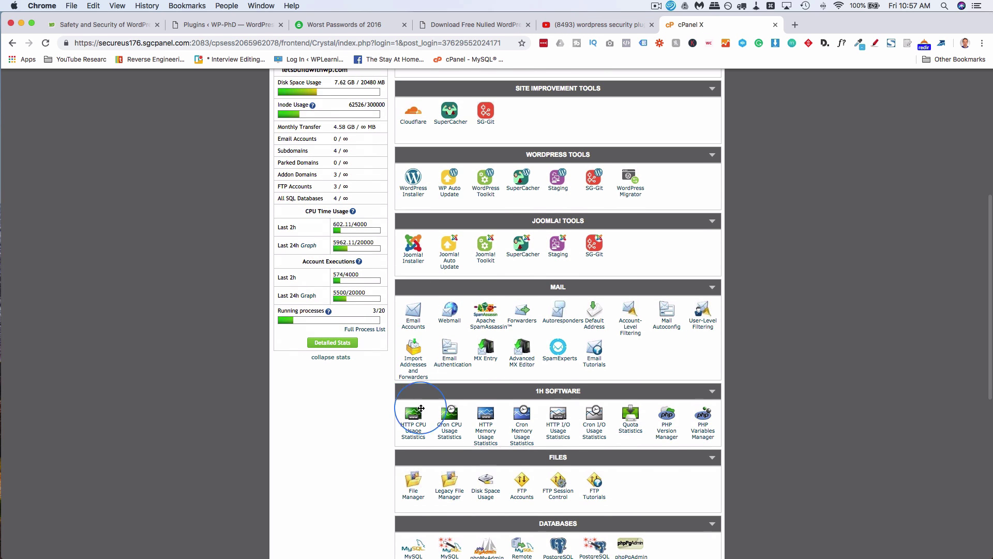
scroll(414, 310, down, 3)
click(412, 332)
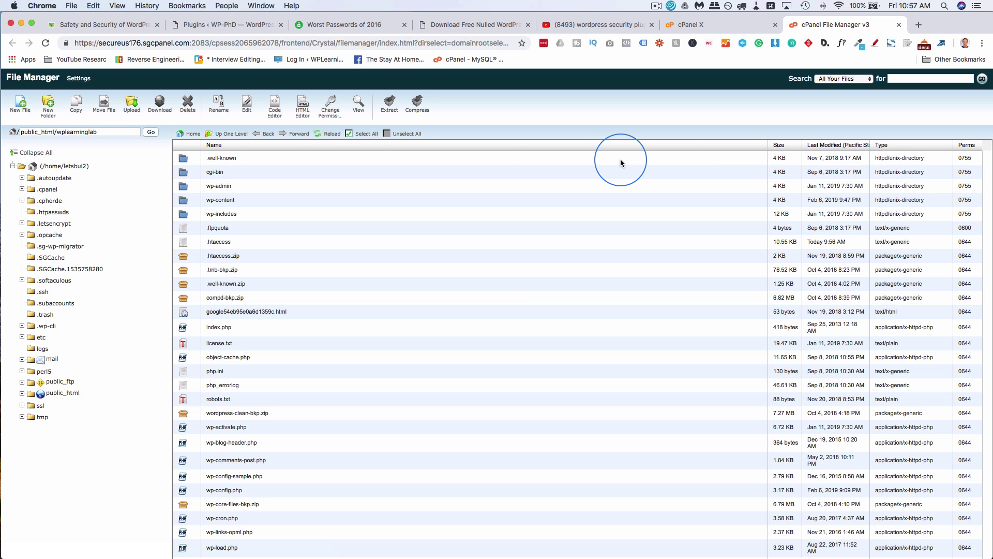
Return from File Manager to SiteGround's Home overview listing the four WordPress installations.
click(730, 28)
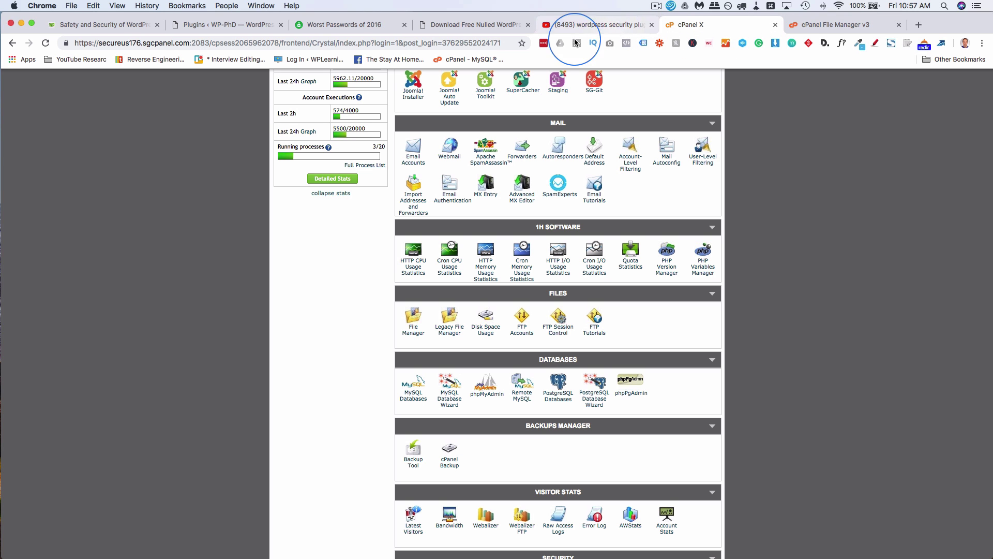
scroll(255, 111, up, 10)
click(293, 120)
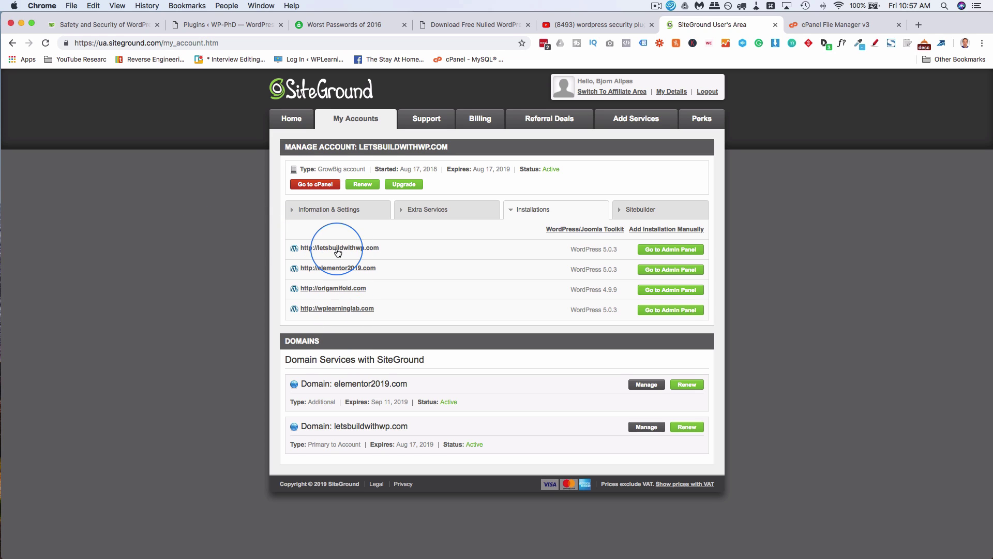
Choose Go to cPanel on the GrowBig hosting account in My Accounts.
click(310, 184)
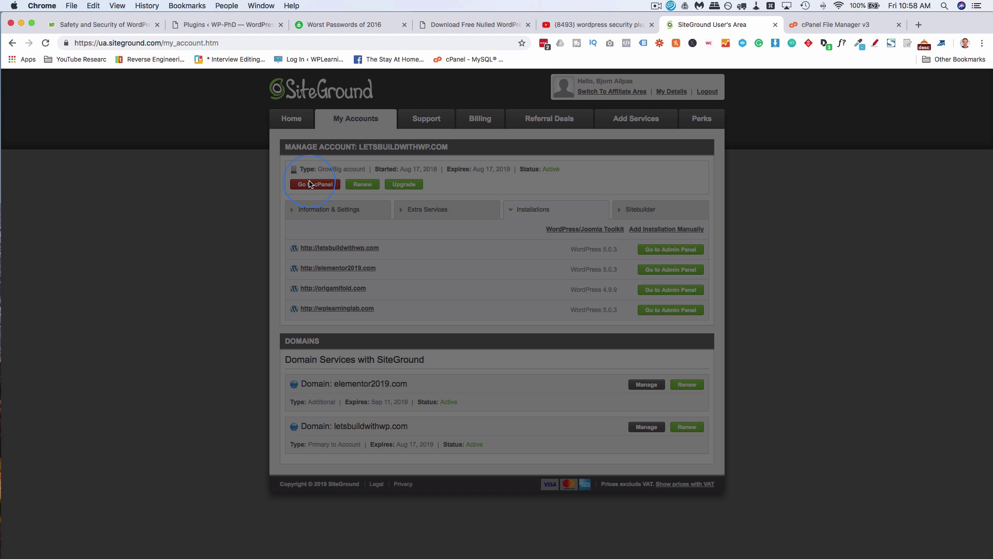